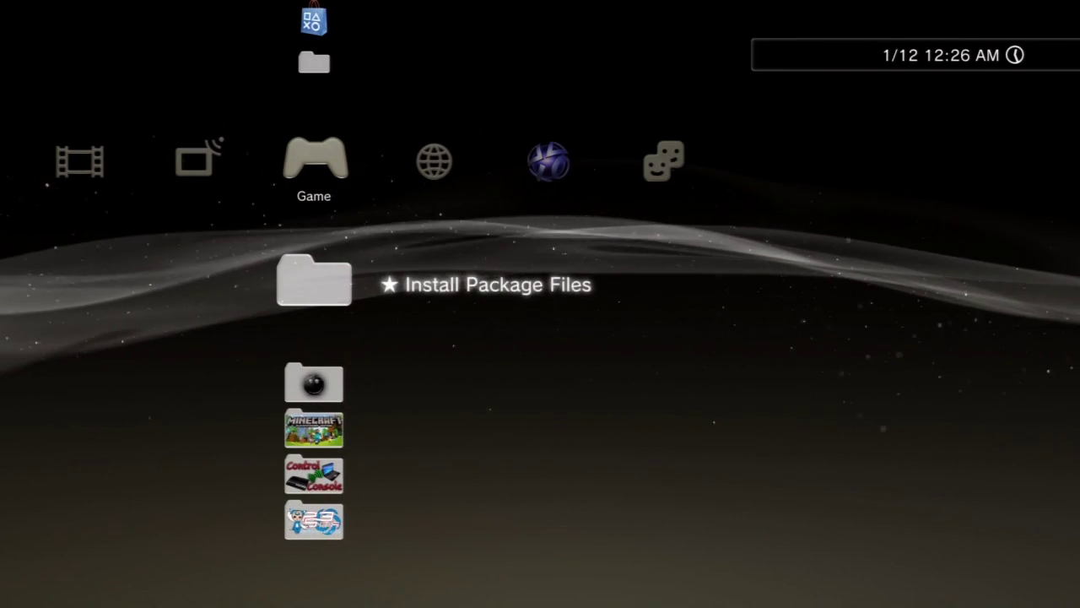
# Step: Open the Managers folder in the Game category of the PlayStation 3 home menu
pyautogui.press('Down')
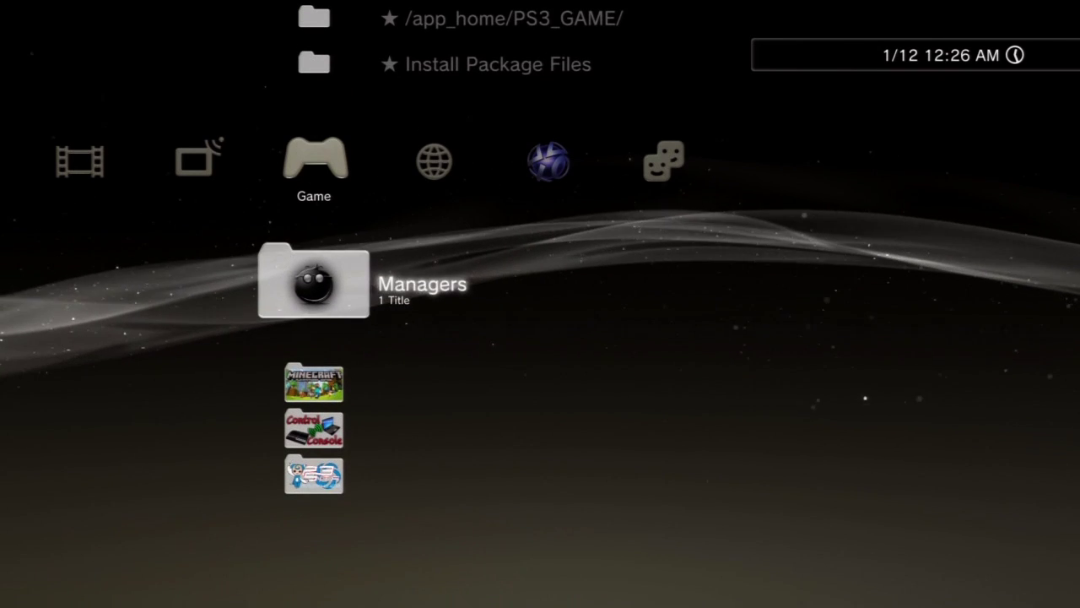
pyautogui.press('Up')
pyautogui.press('Down')
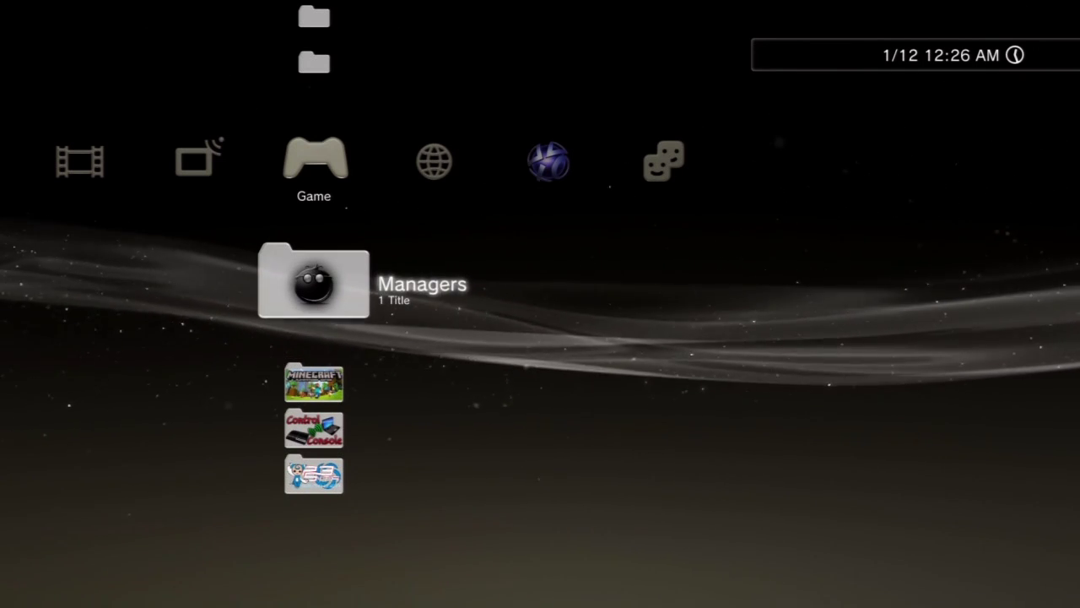
pyautogui.press('Return')
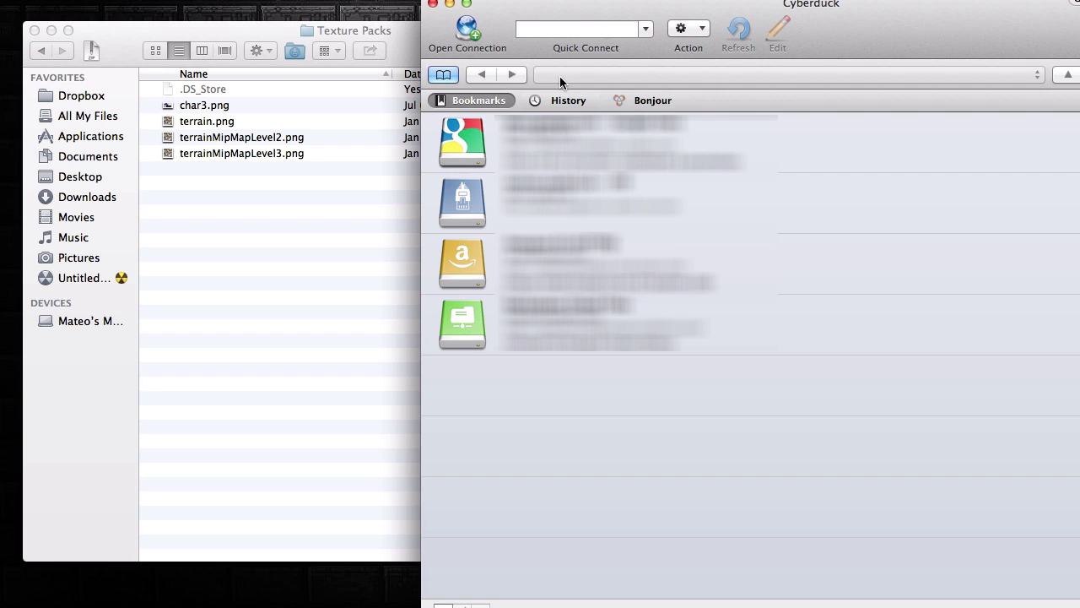
# Step: Switch to Cyberduck on the computer and connect to the console's FTP server at 192.168.1.13
pyautogui.click(556, 34)
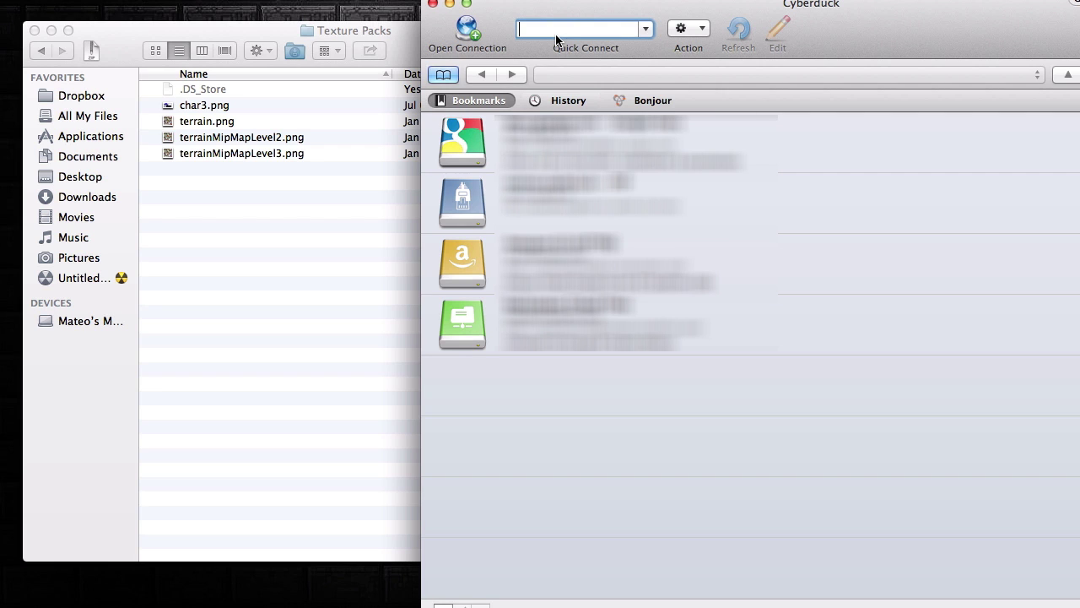
pyautogui.click(364, 30)
pyautogui.click(672, 7)
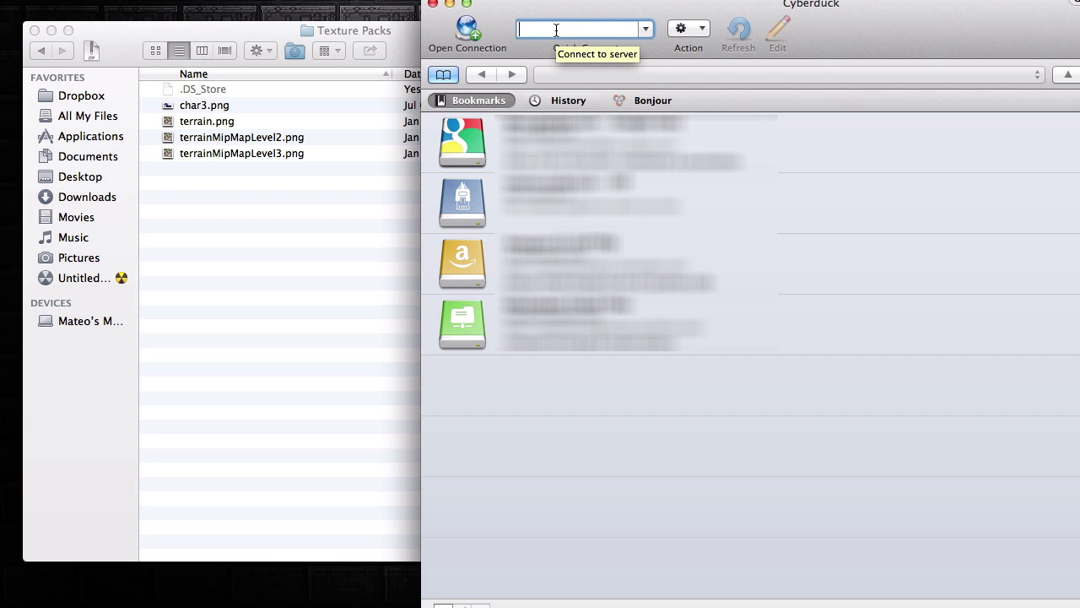
pyautogui.write('192.168.1.13')
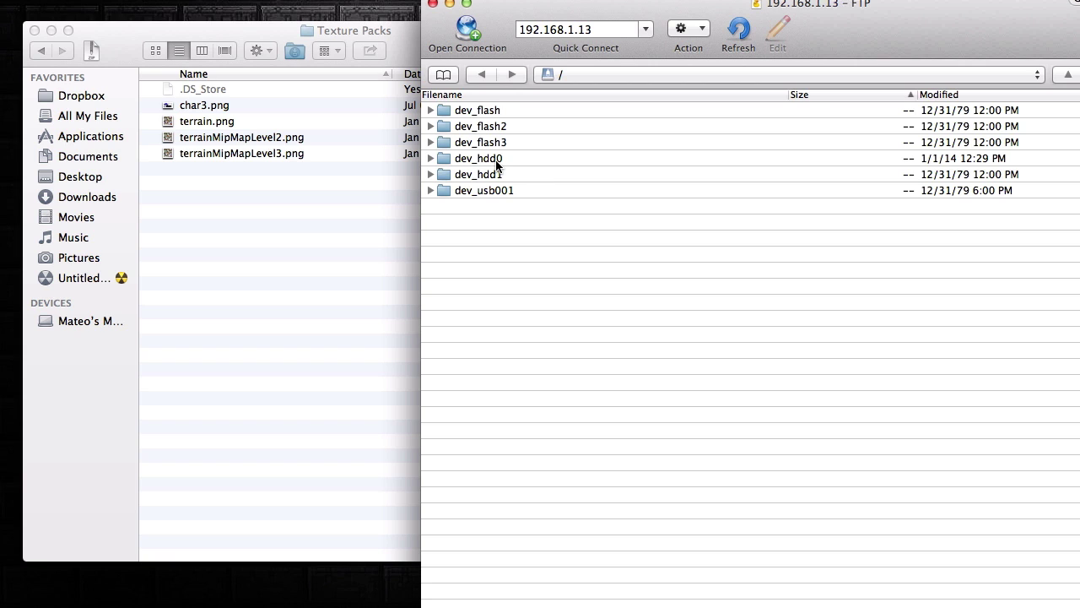
# Step: Open the Minecraft game folder NPUB31419 inside /dev_hdd0/game on the server
pyautogui.click(497, 162)
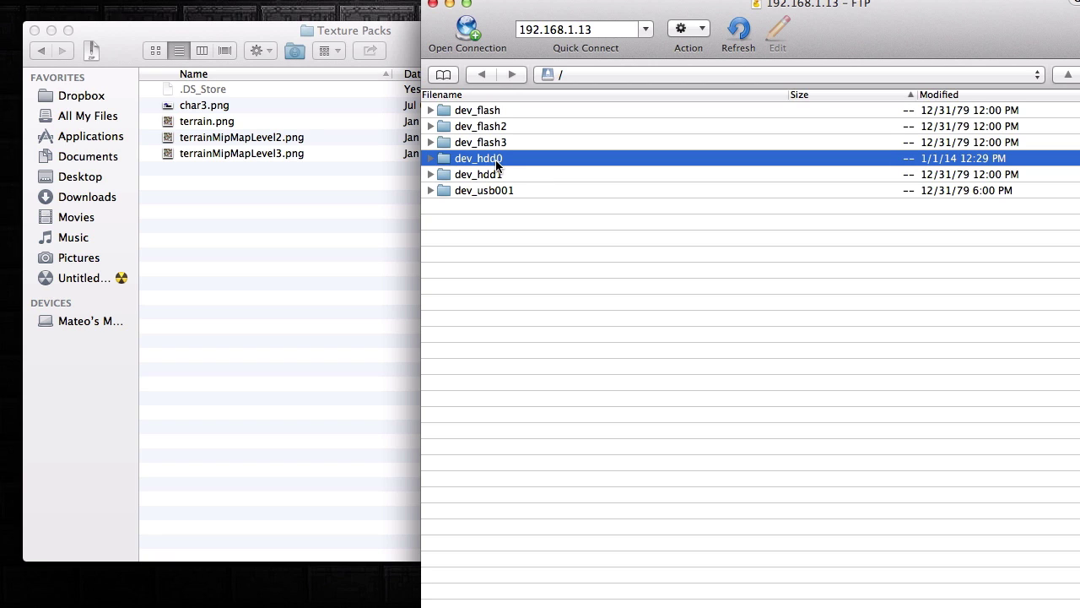
pyautogui.doubleClick(482, 163)
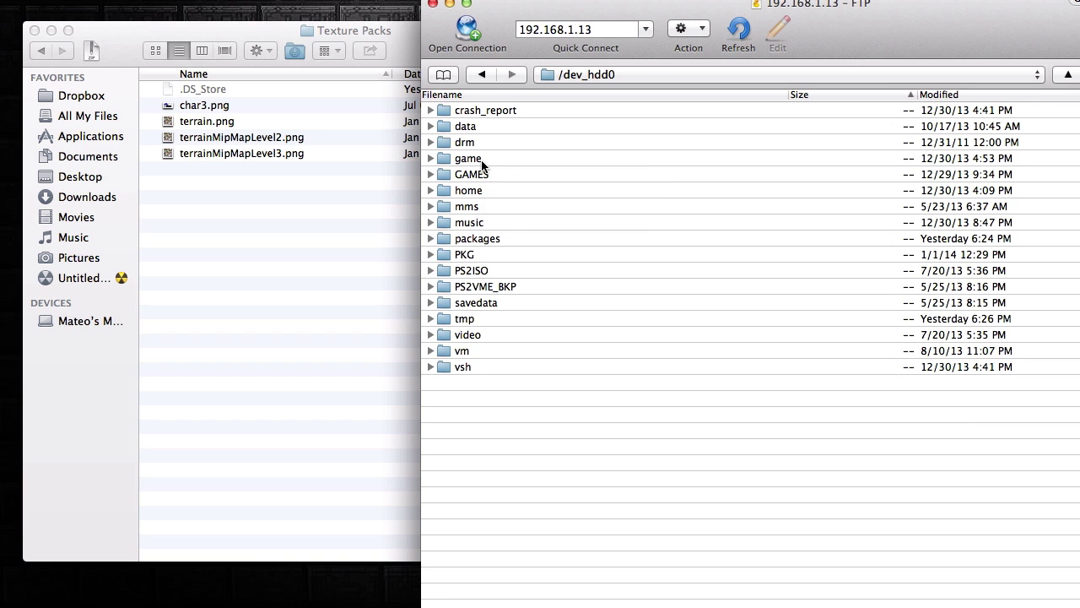
pyautogui.doubleClick(483, 161)
pyautogui.click(497, 384)
pyautogui.scroll(-3, 497, 393)
pyautogui.scroll(-3, 498, 392)
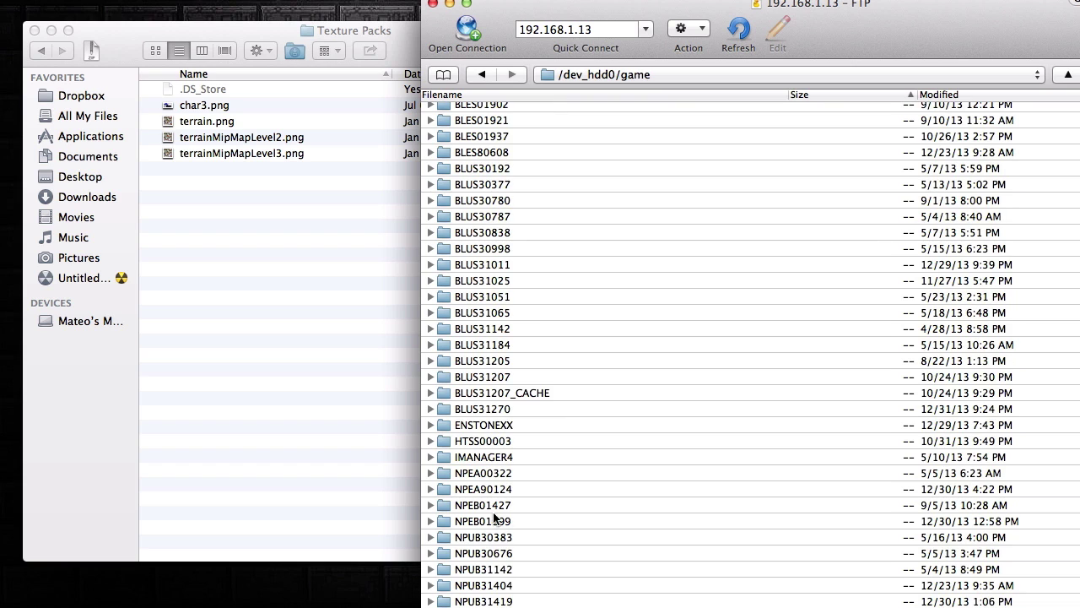
pyautogui.click(483, 601)
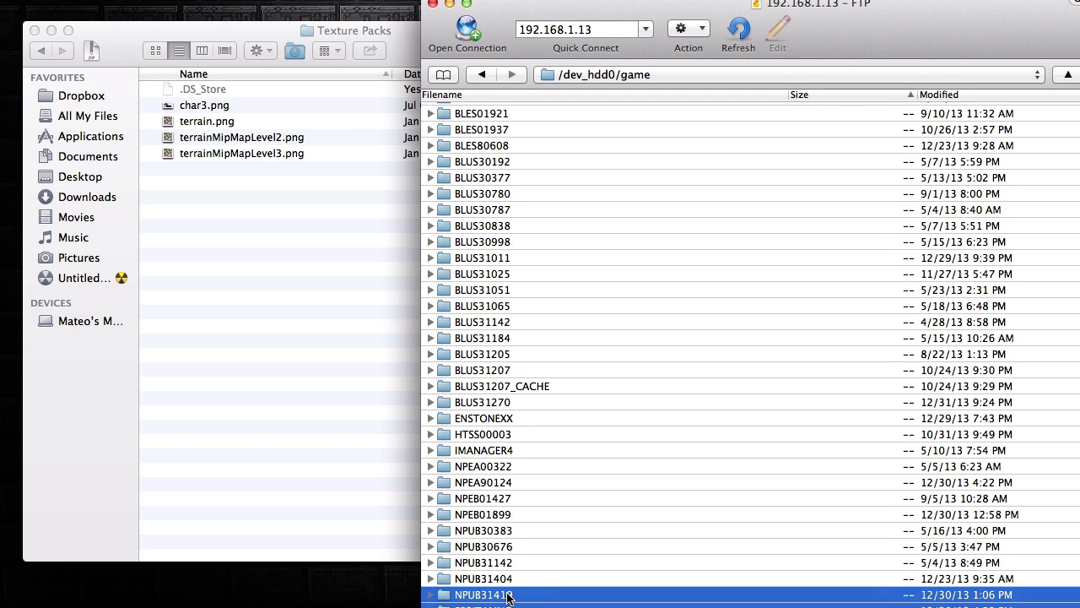
pyautogui.click(475, 582)
pyautogui.doubleClick(496, 600)
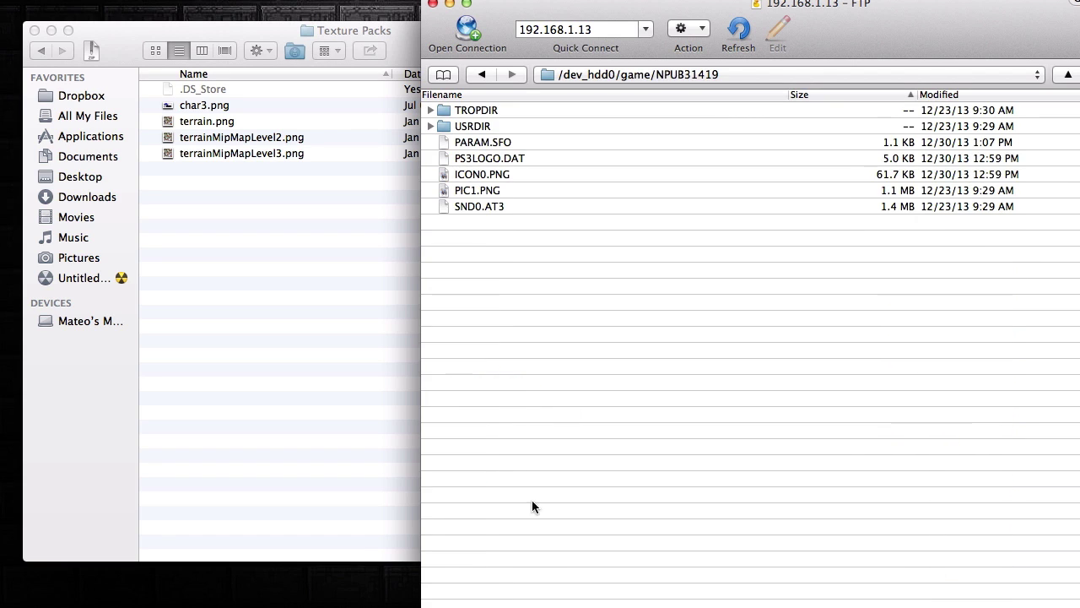
# Step: Open the mob folder at USRDIR/Common/res within the NPUB31419 game folder
pyautogui.click(485, 128)
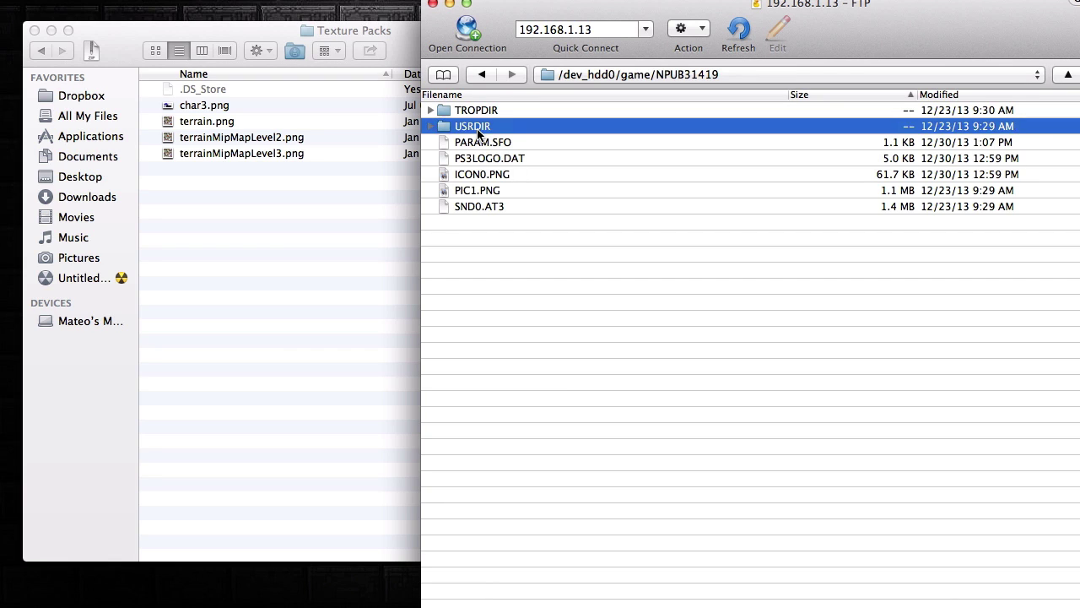
pyautogui.doubleClick(473, 128)
pyautogui.doubleClick(474, 111)
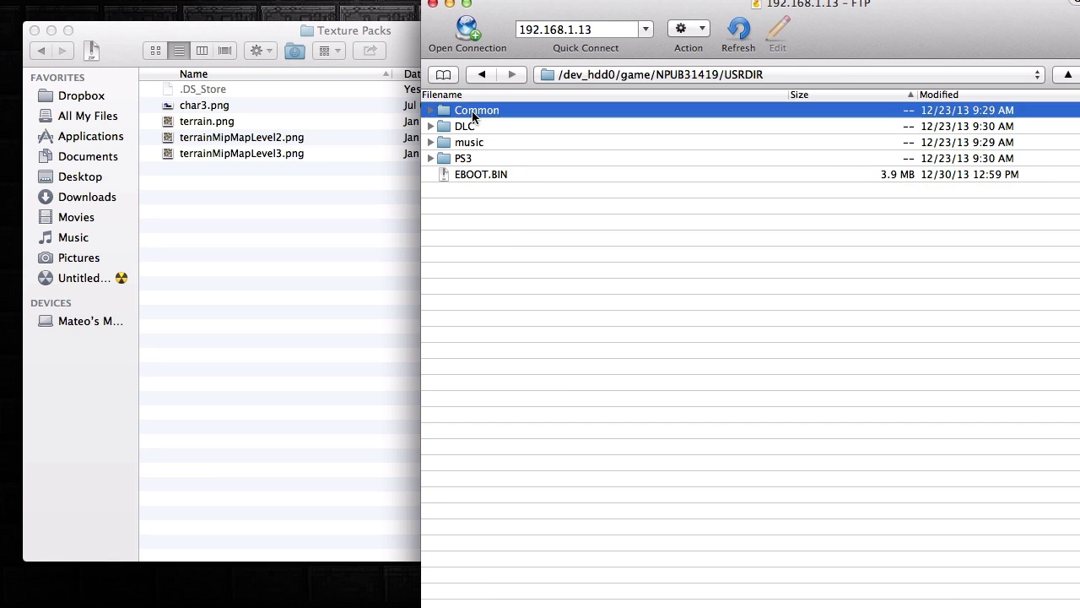
pyautogui.doubleClick(468, 125)
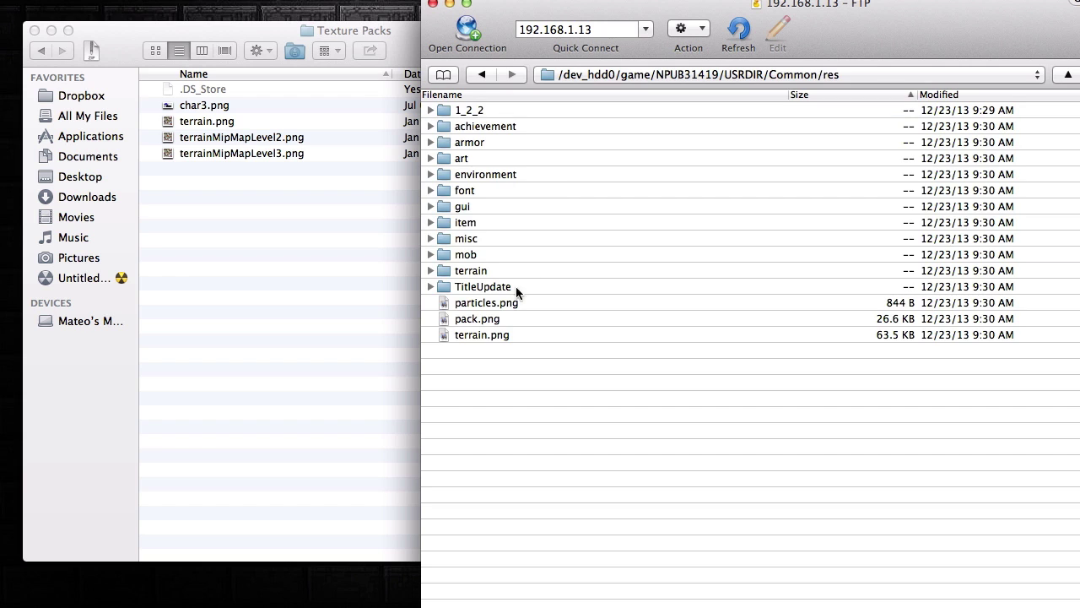
pyautogui.doubleClick(464, 254)
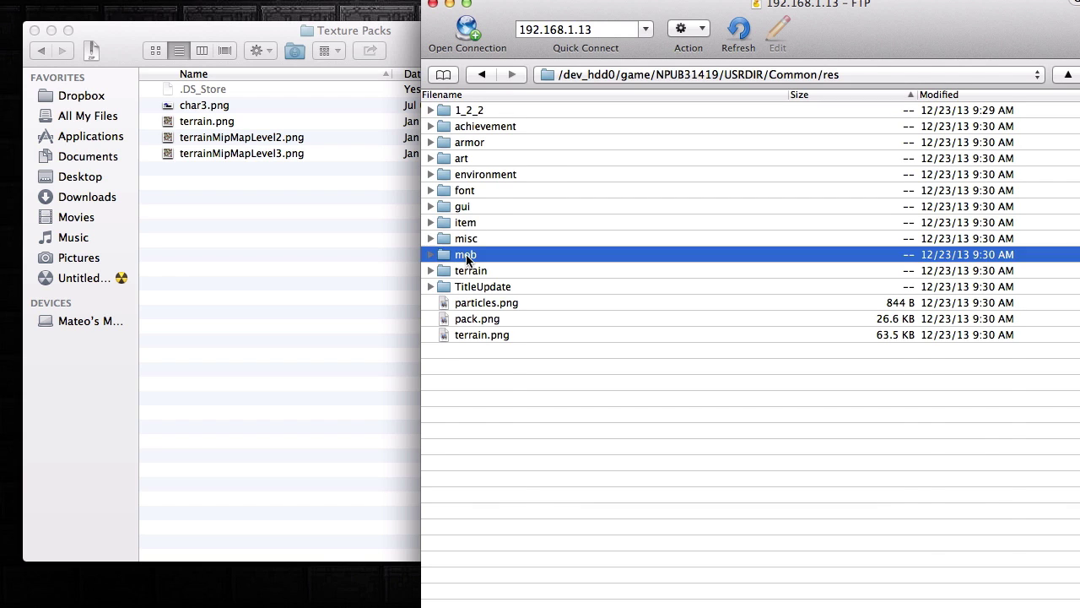
# Step: Arrange the Texture Packs folder window and the FTP browser window side by side so both file lists can be reached
pyautogui.click(260, 42)
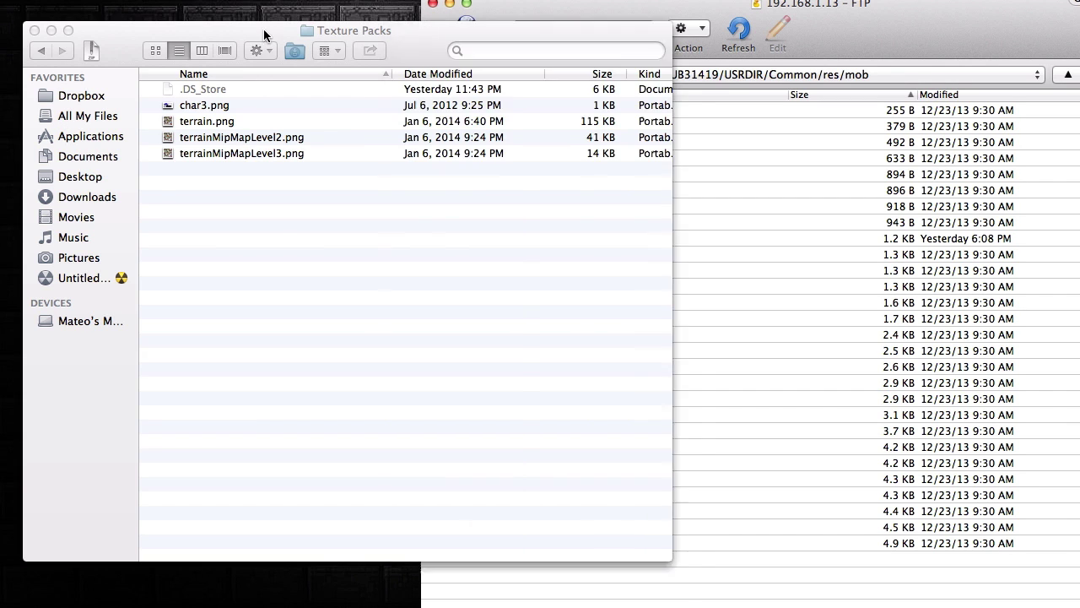
pyautogui.moveTo(278, 37); pyautogui.dragTo(243, 1)
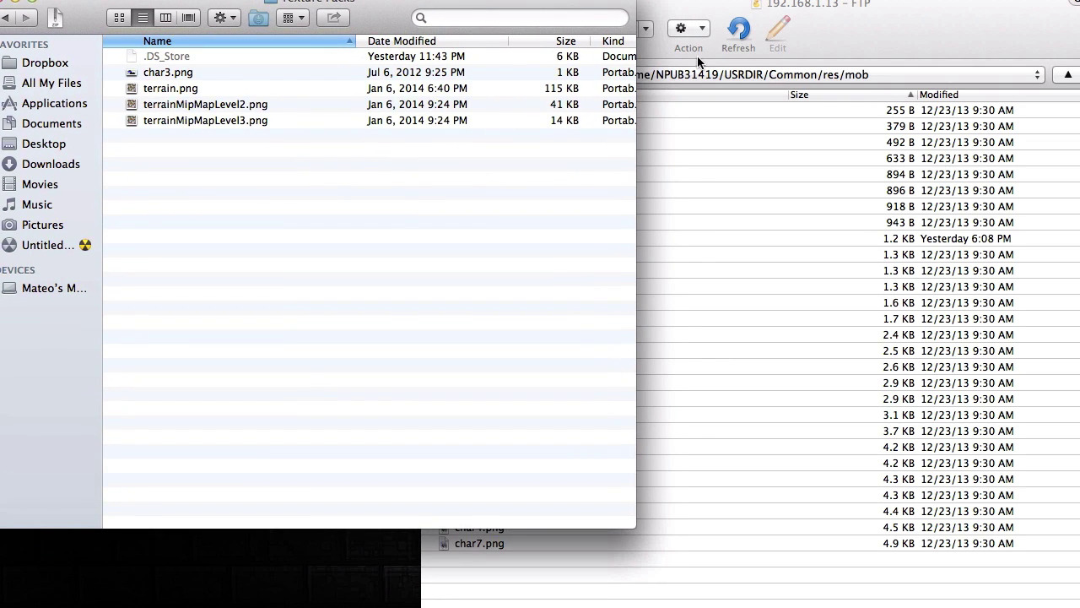
pyautogui.click(706, 10)
pyautogui.moveTo(706, 10); pyautogui.dragTo(748, 3)
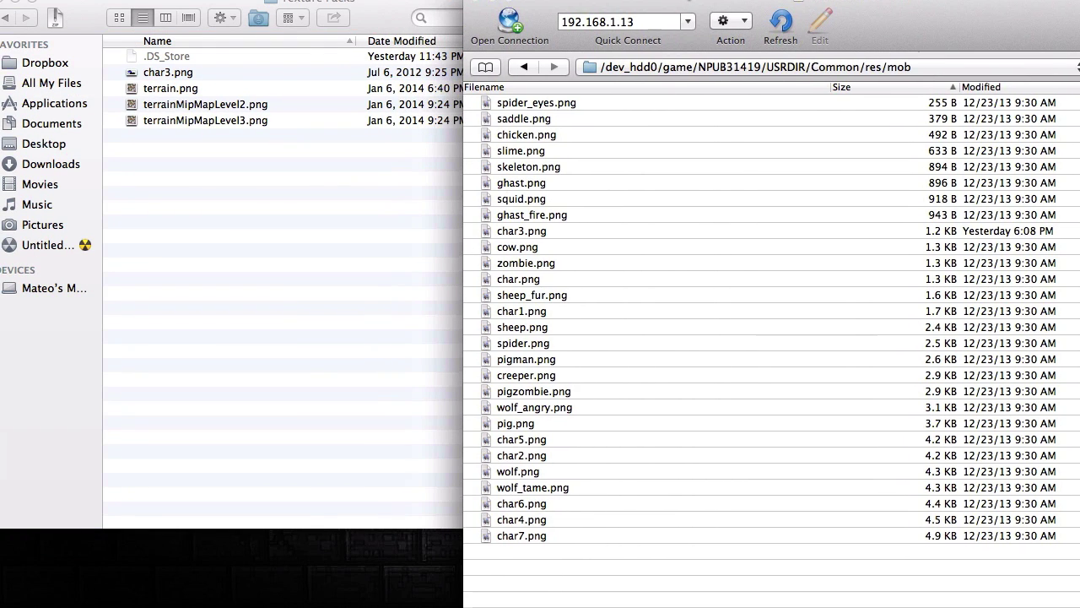
pyautogui.moveTo(669, 1); pyautogui.dragTo(671, 0)
pyautogui.click(385, 17)
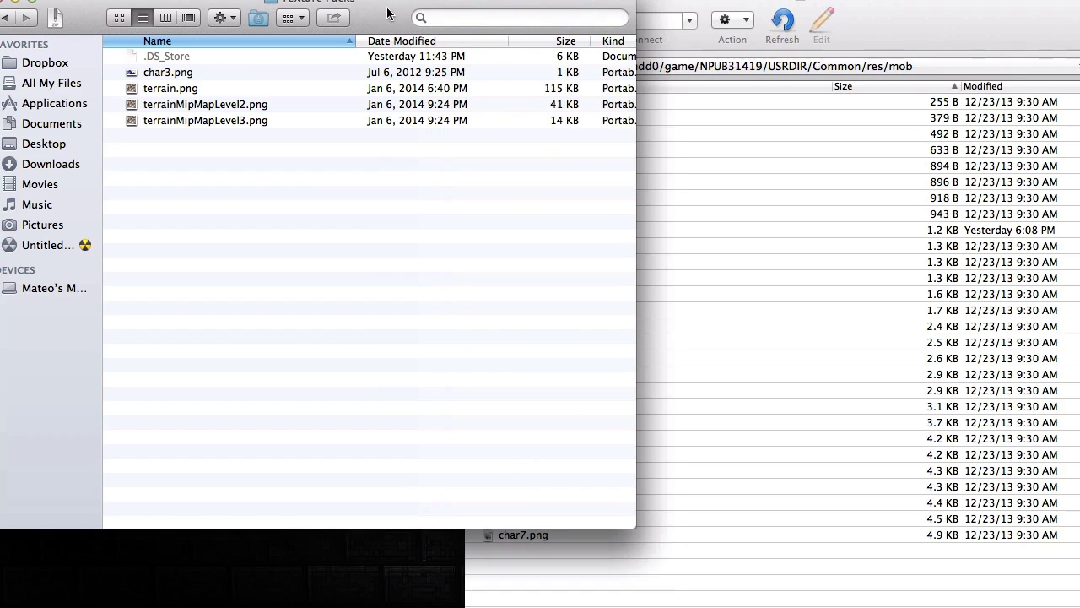
pyautogui.moveTo(431, 8); pyautogui.dragTo(334, 5)
pyautogui.click(684, 5)
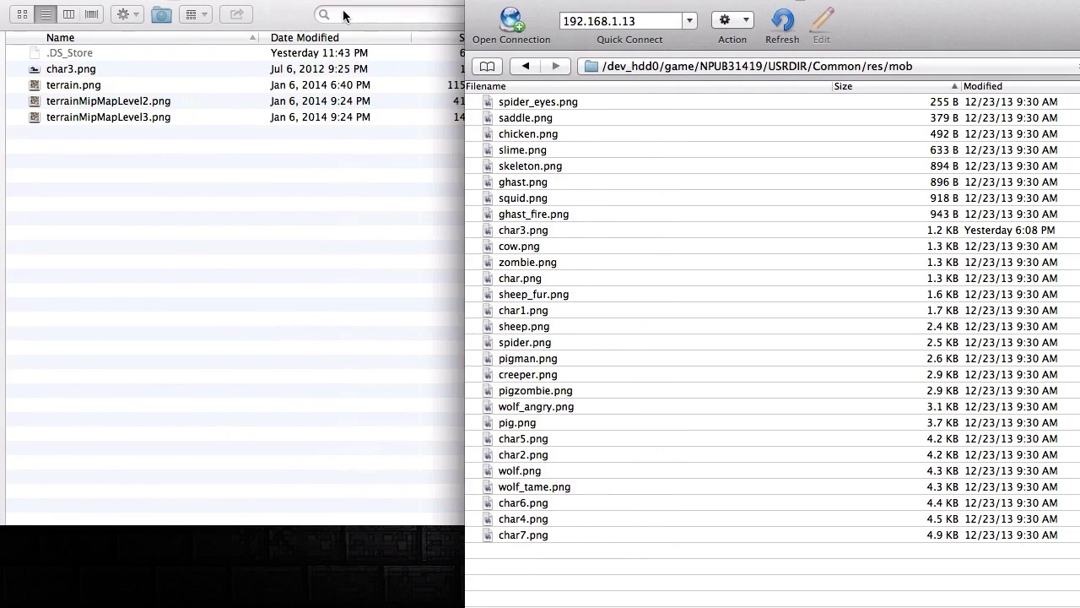
# Step: Upload char3.png from the Texture Packs folder into the server's mob folder, overwriting the existing char3.png
pyautogui.click(84, 74)
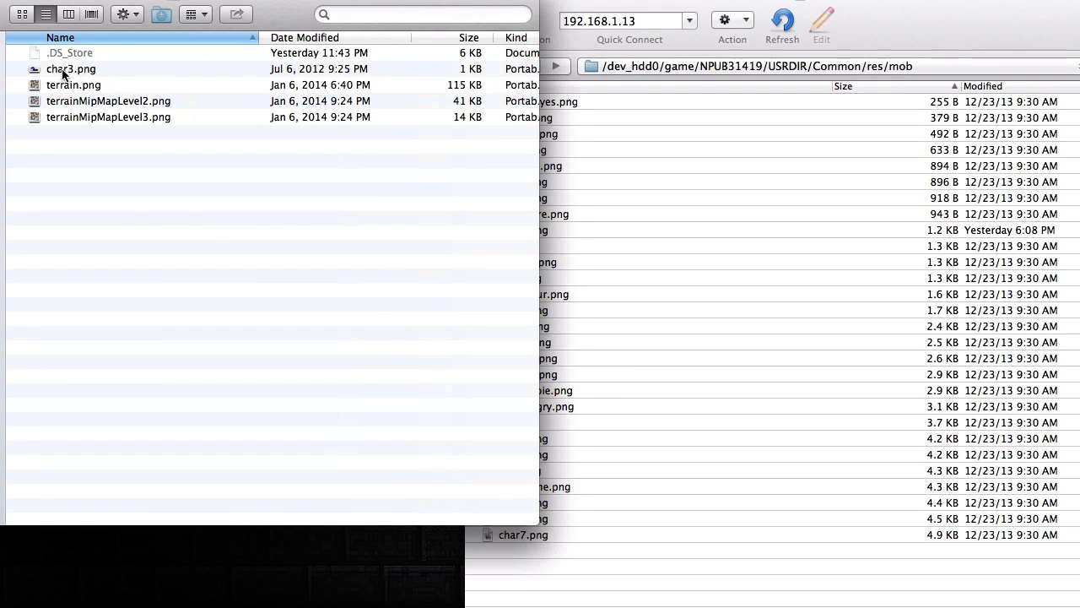
pyautogui.click(91, 73)
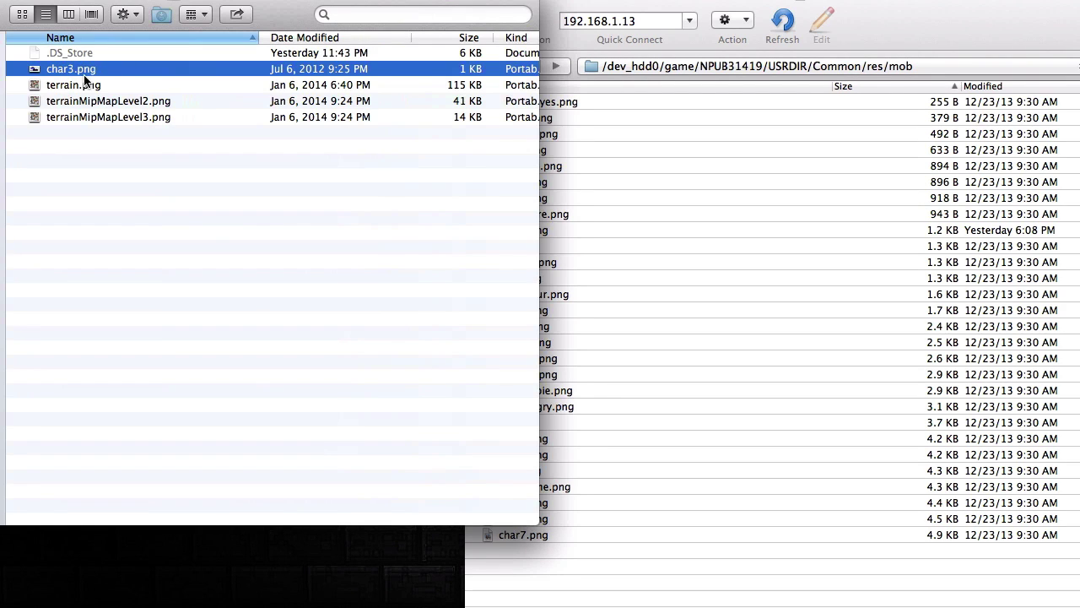
pyautogui.moveTo(518, 290); pyautogui.dragTo(822, 405)
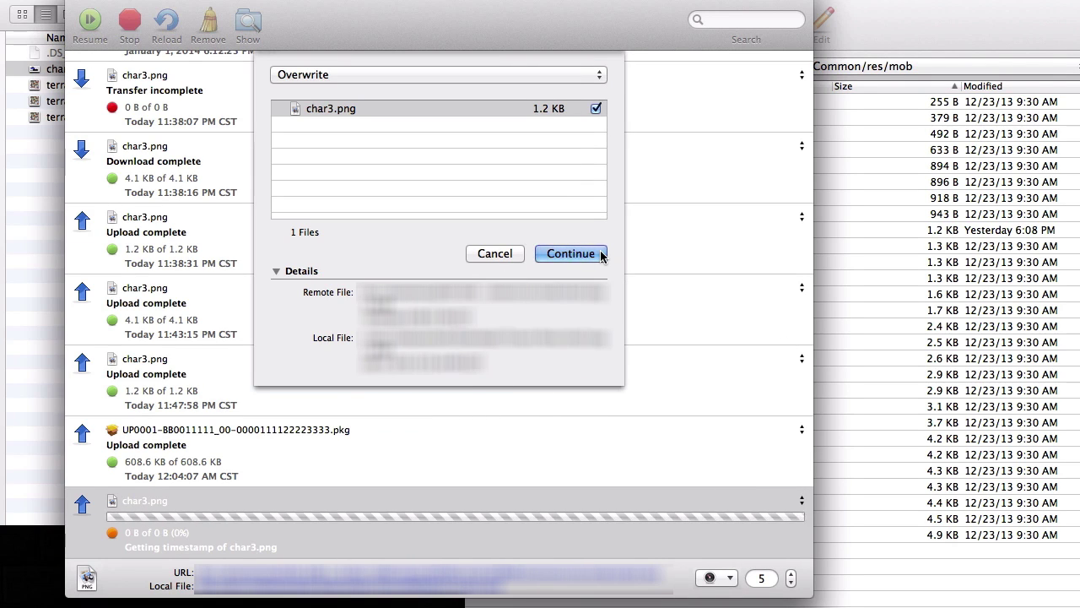
pyautogui.click(882, 22)
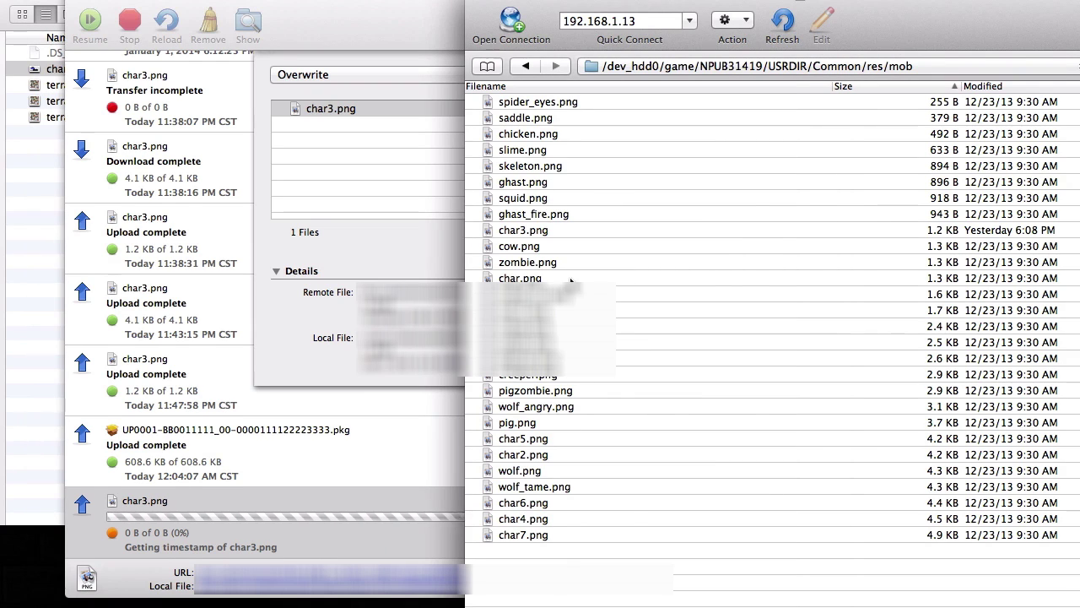
pyautogui.click(377, 3)
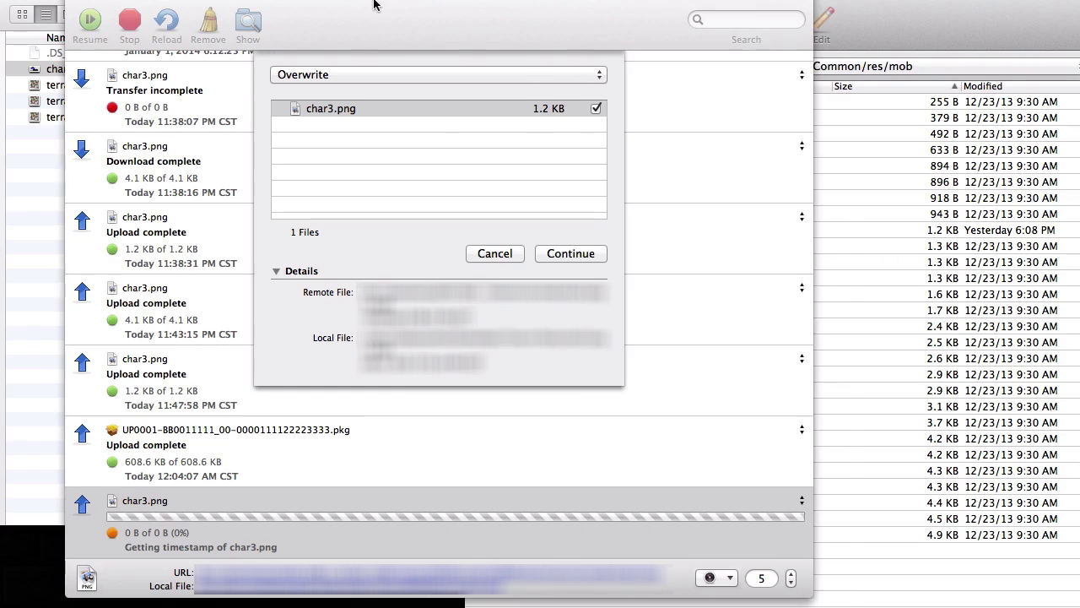
pyautogui.click(557, 255)
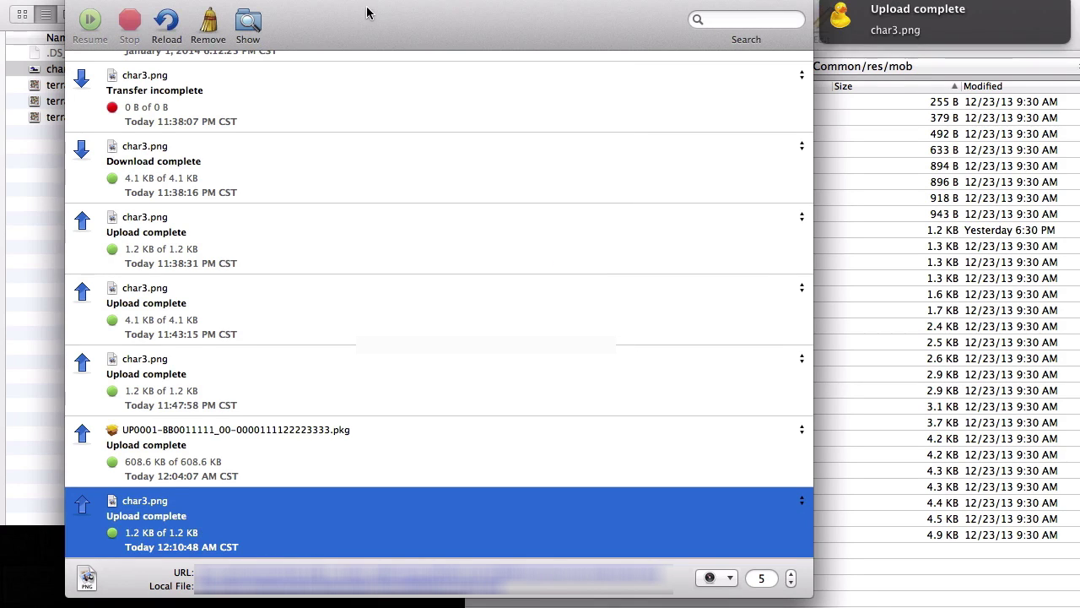
# Step: Close the Transfers and FTP browser windows and move the Texture Packs window fully into view
pyautogui.moveTo(369, 9); pyautogui.dragTo(243, 8)
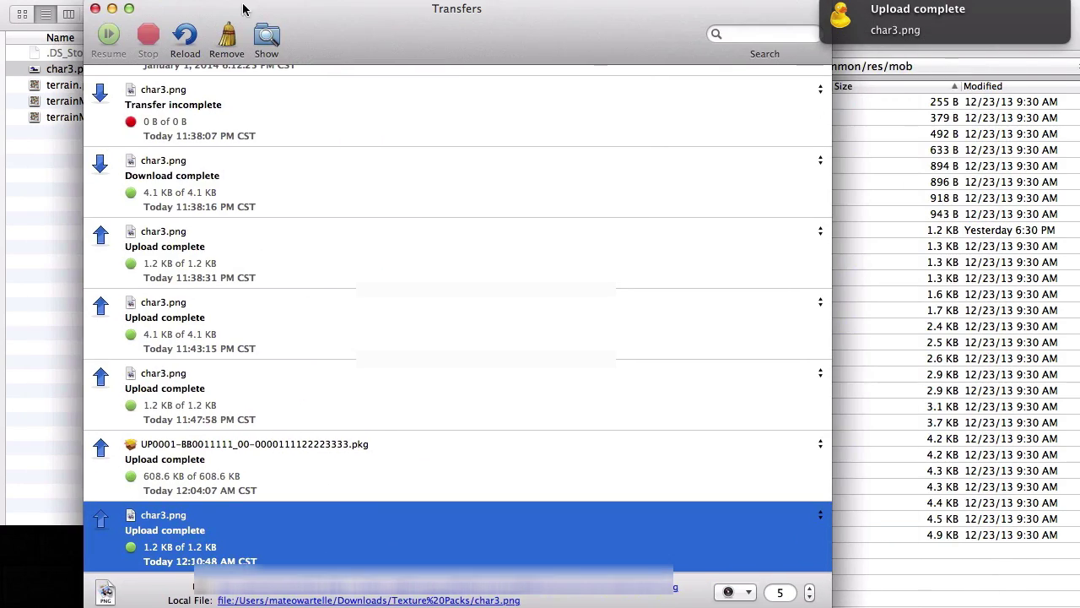
pyautogui.click(95, 9)
pyautogui.click(515, 5)
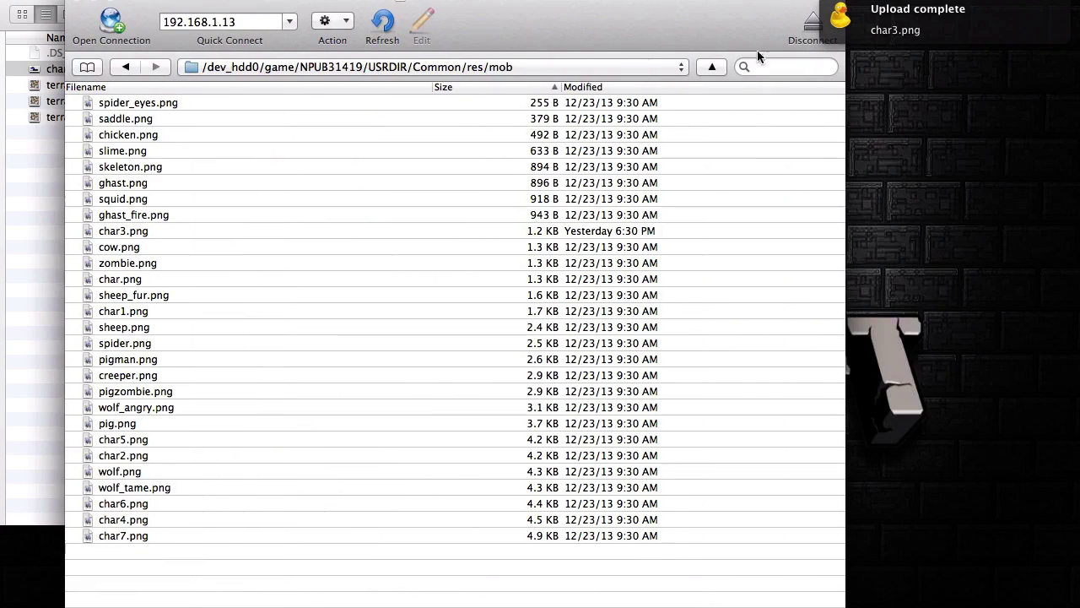
pyautogui.click(84, 4)
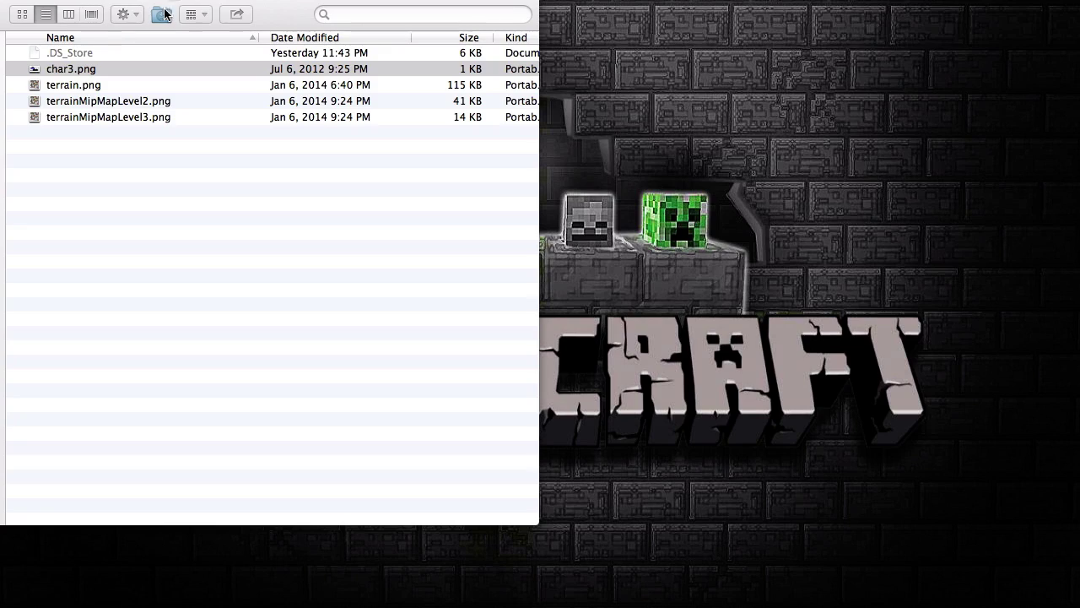
pyautogui.moveTo(145, 8); pyautogui.dragTo(361, 52)
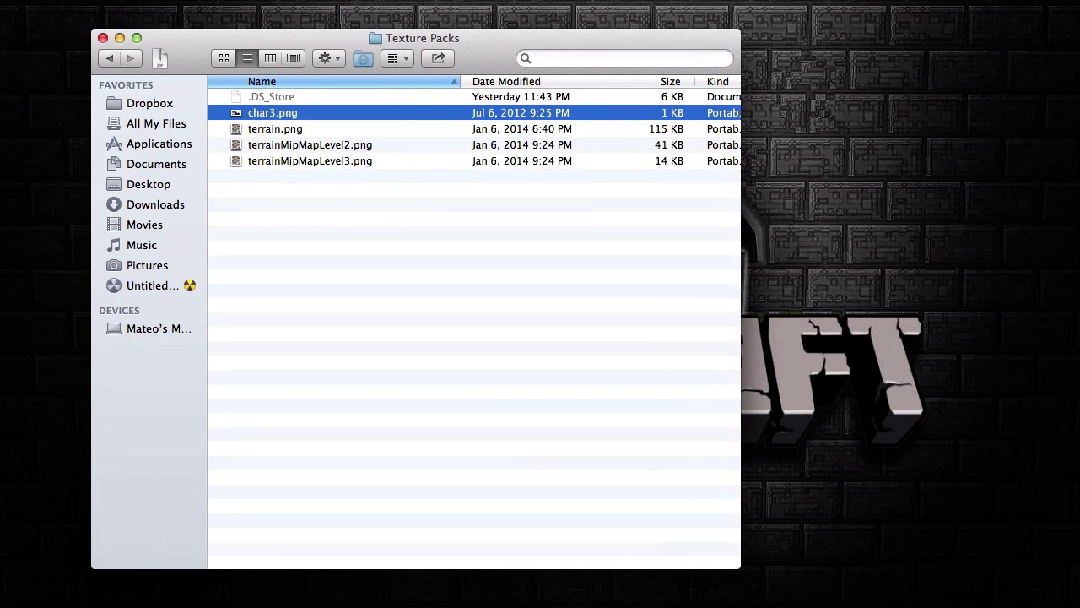
pyautogui.click(667, 1)
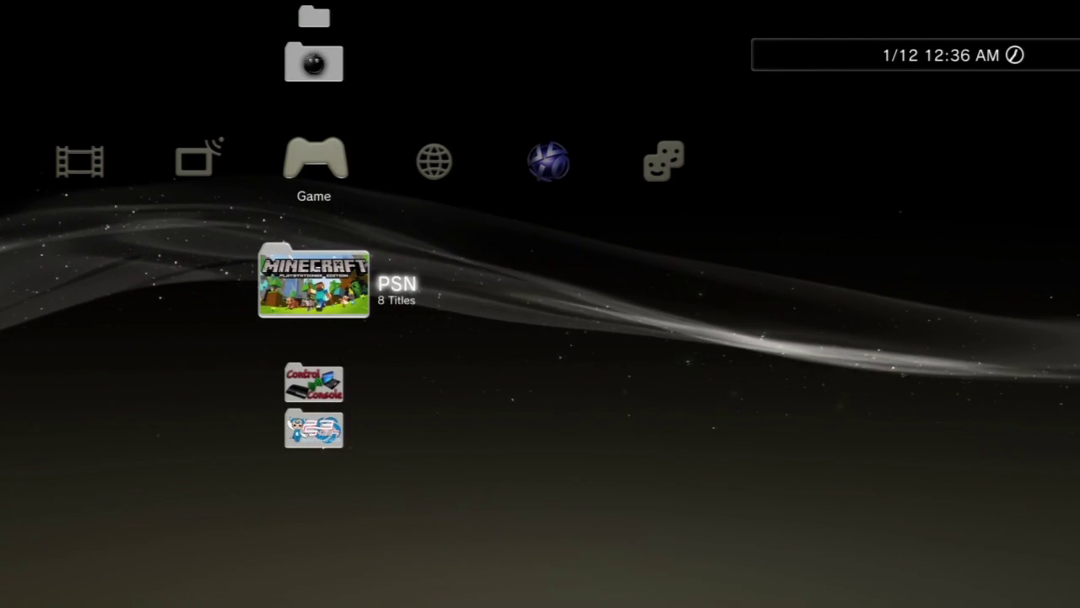
# Step: Launch Minecraft from the PSN folder on the PlayStation 3, acknowledge the autosave notice and continue playing offline
pyautogui.press('Return')
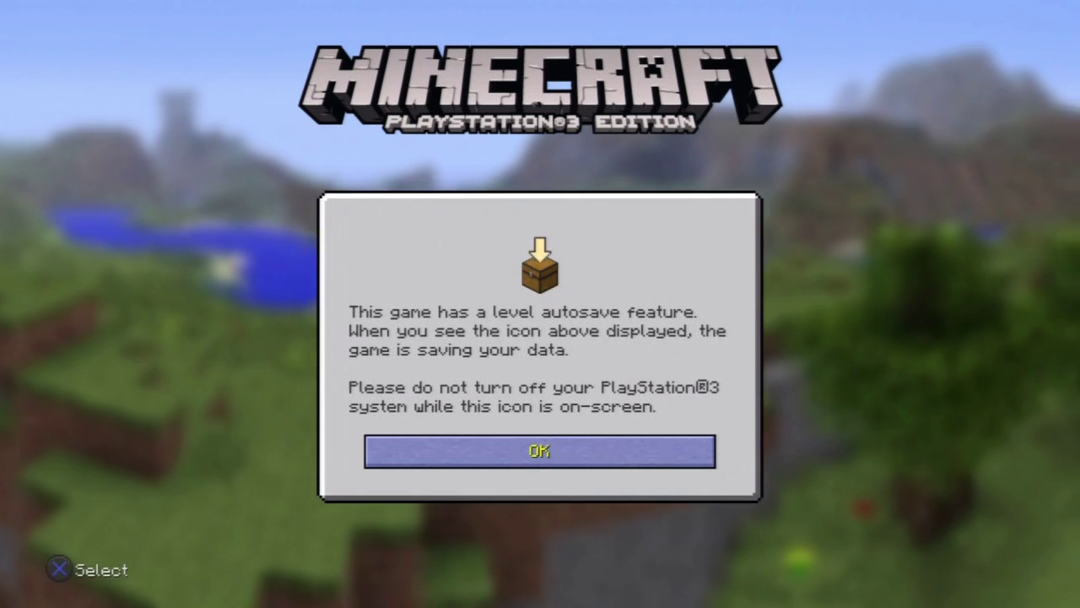
pyautogui.press('Return')
pyautogui.press('Down')
pyautogui.press('Return')
pyautogui.press('Down')
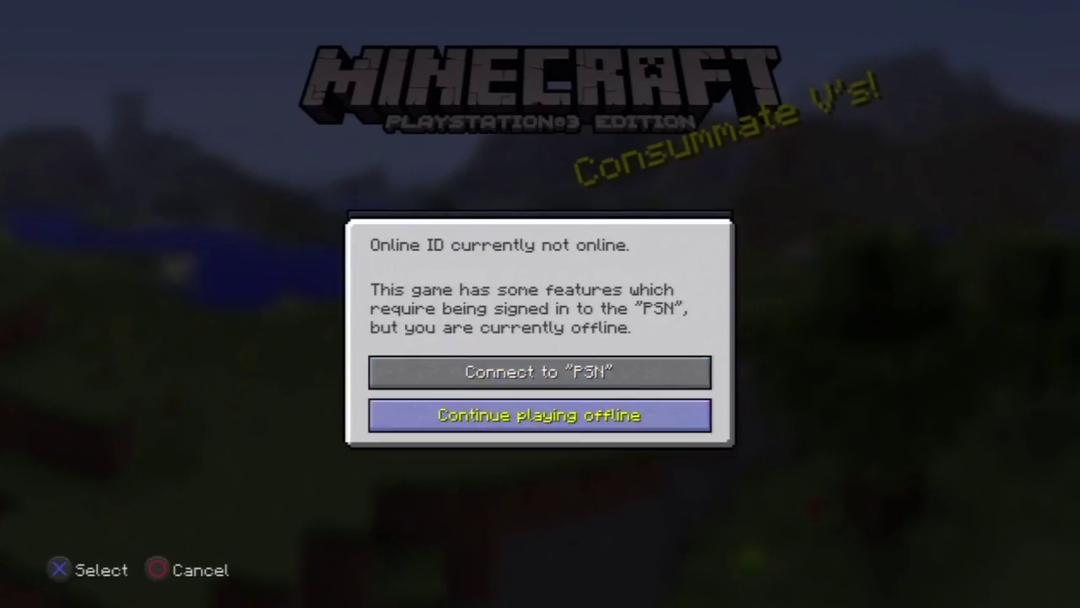
pyautogui.press('Return')
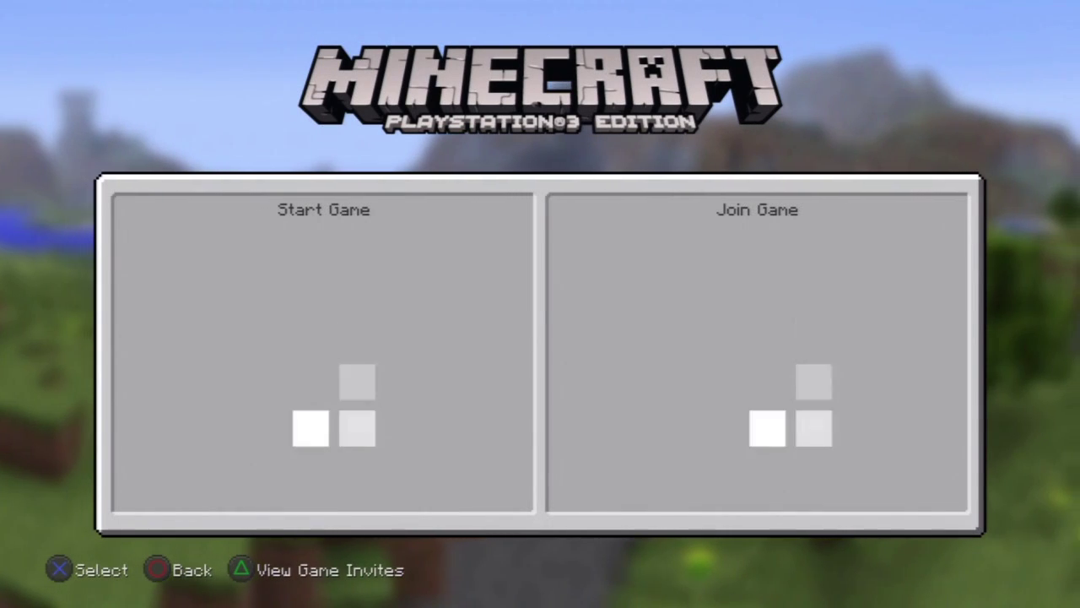
# Step: Load the saved Hunger Games world from the Start Game list, leaving its settings as they are
pyautogui.press('Down')
pyautogui.press('Down')
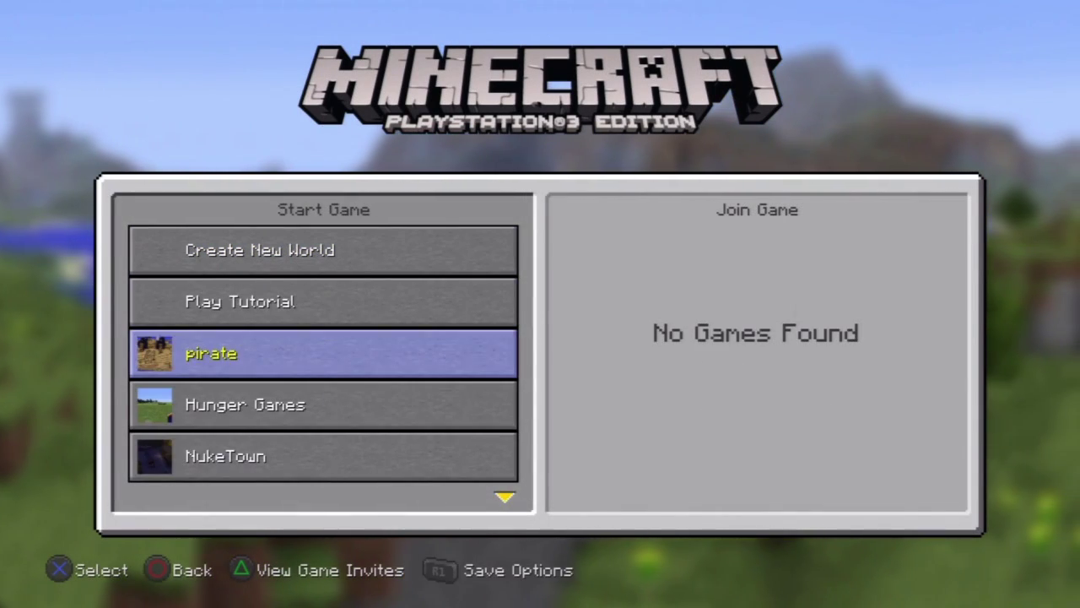
pyautogui.press('Down')
pyautogui.press('Up')
pyautogui.press('Down')
pyautogui.press('Return')
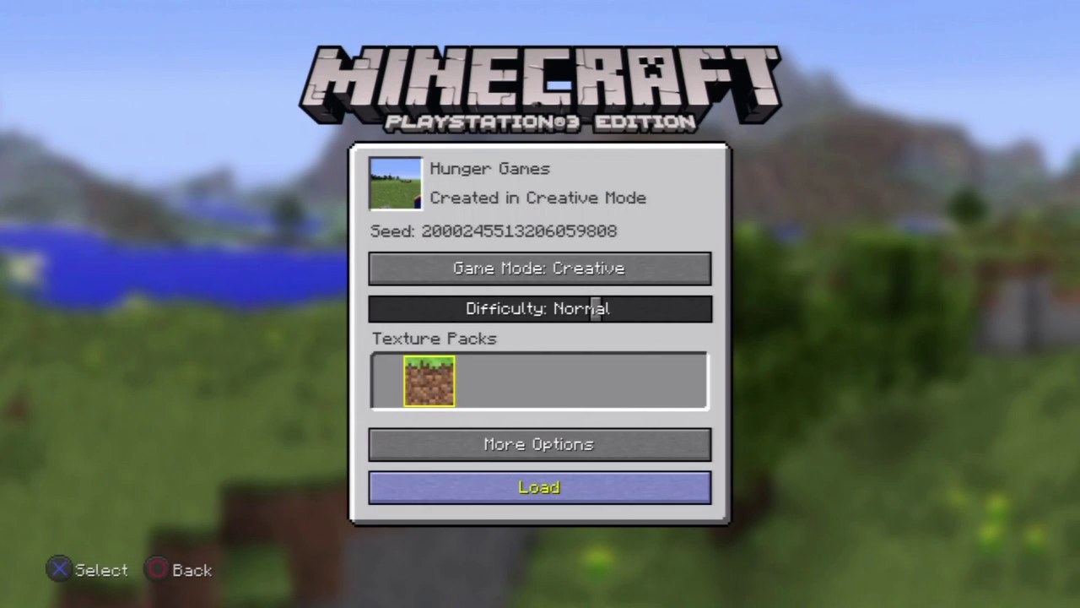
pyautogui.press('Up')
pyautogui.press('Down')
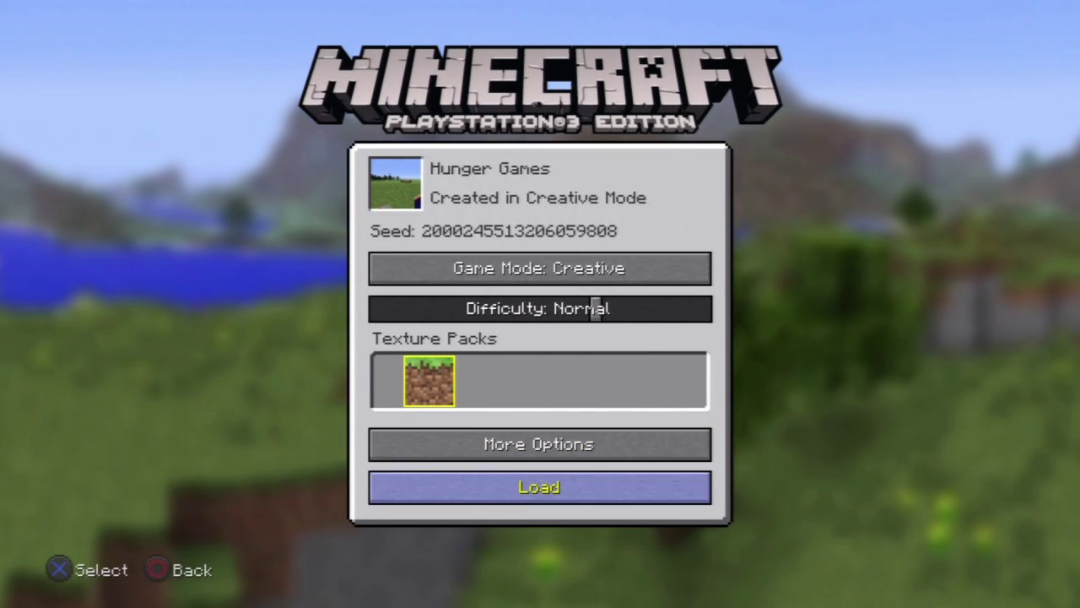
pyautogui.press('Return')
pyautogui.press('Return')
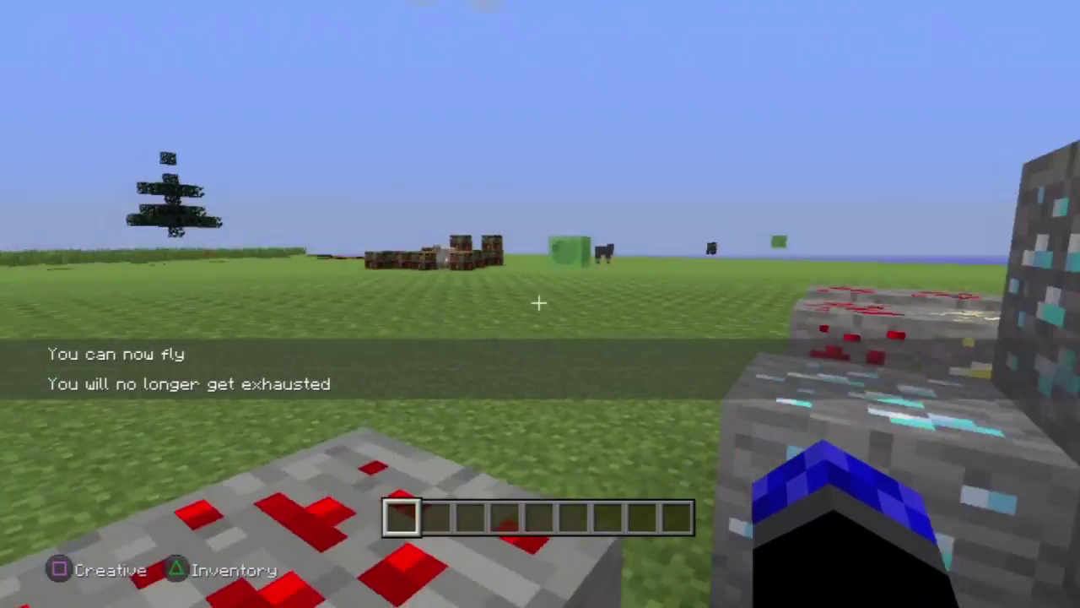
# Step: Move the player onto open grass and switch to the front-facing third-person view to examine the character's skin
pyautogui.press('s')
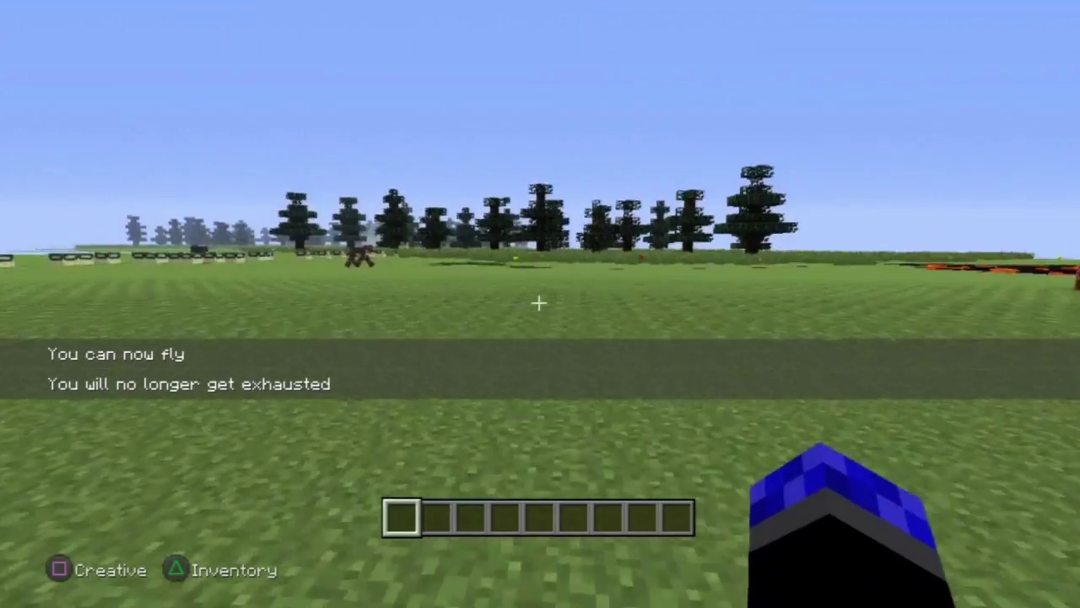
pyautogui.press('w')
pyautogui.moveTo(538, 302)
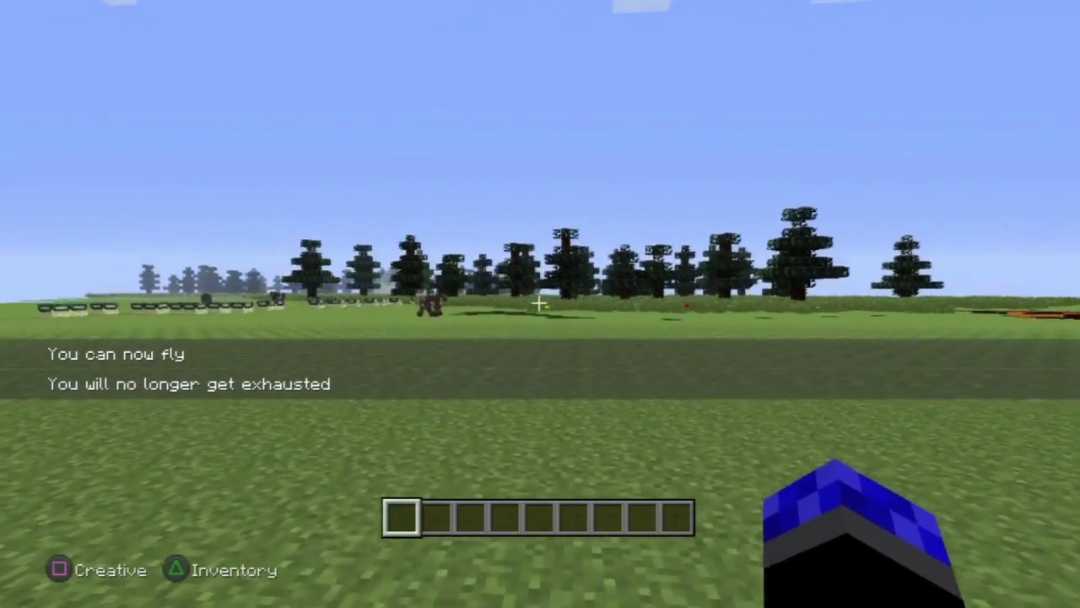
pyautogui.press('F5')
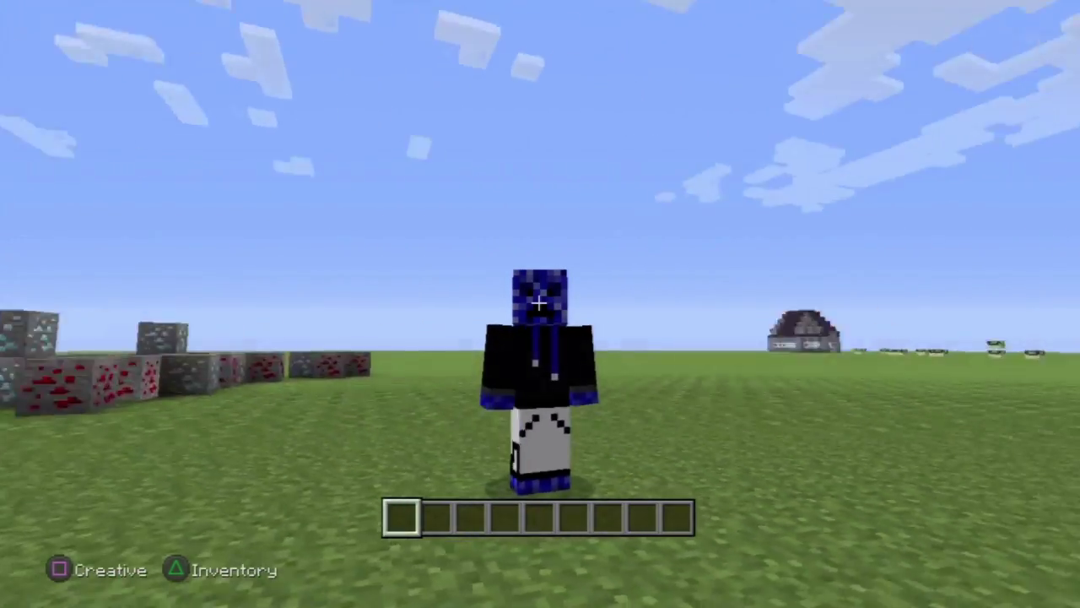
# Step: Pause the game and open the skin selection screen to inspect the replaced Athlete Steve skin among the default skins
pyautogui.press('Escape')
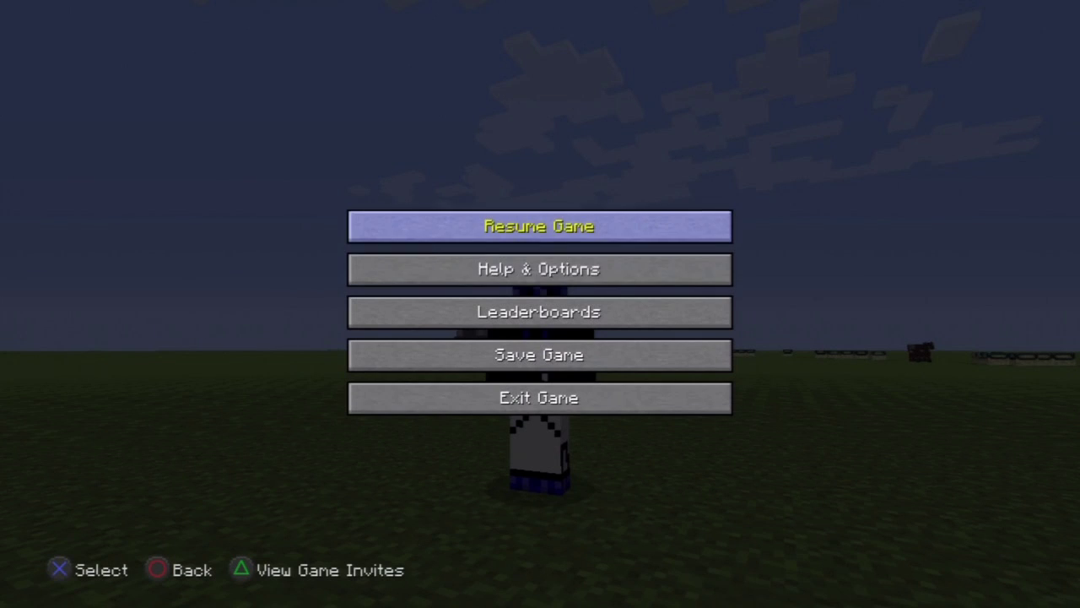
pyautogui.press('Down')
pyautogui.press('Return')
pyautogui.press('Return')
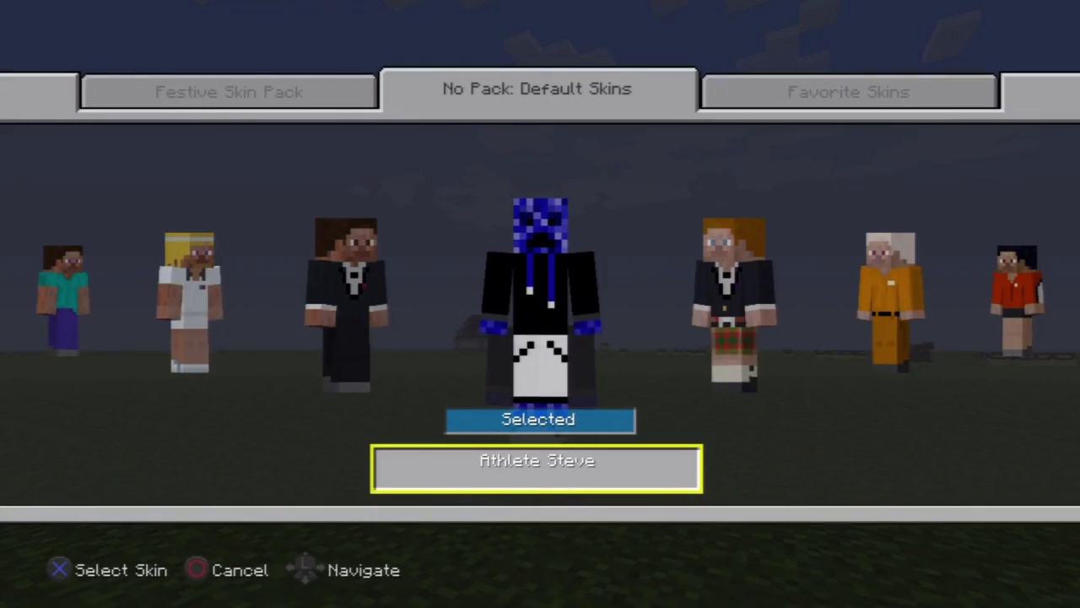